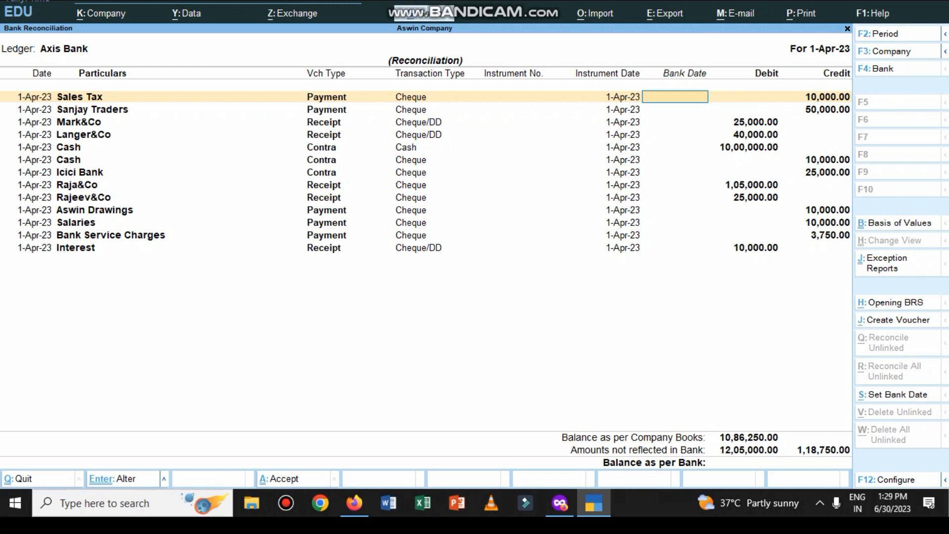
Leave the Axis Bank reconciliation and open the Balance Sheet from the Gateway of Tally.
key(Escape)
key(Escape)
key(Escape)
key(Escape)
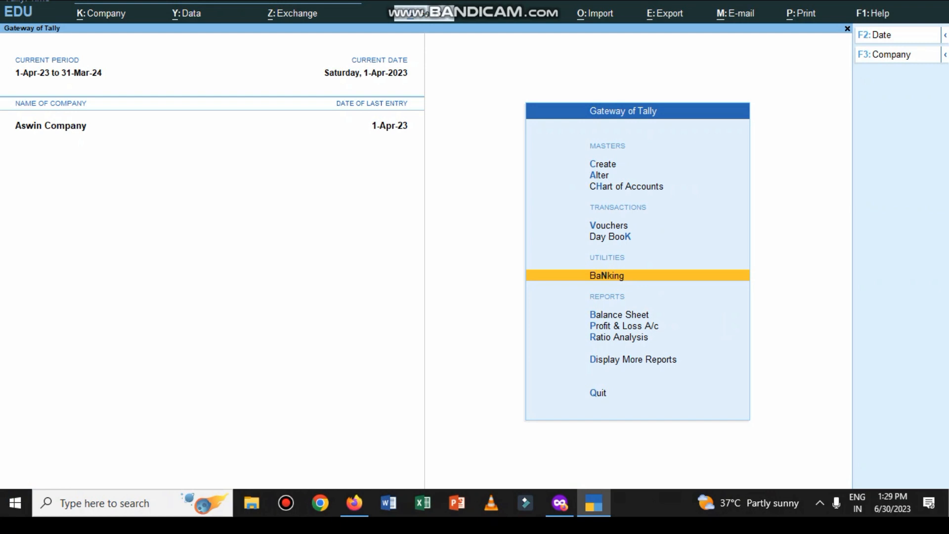
key(b)
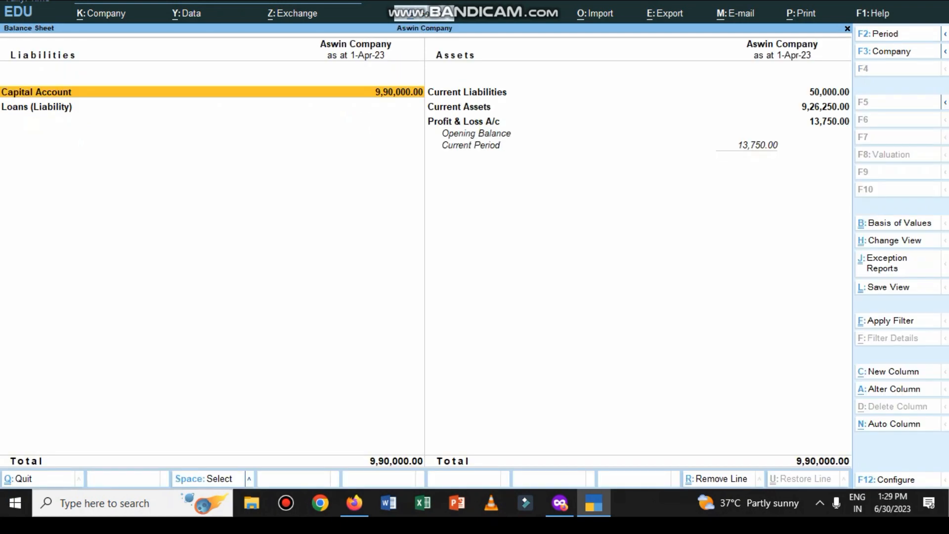
View the group summary of Current Assets and return to the Balance Sheet.
click(637, 106)
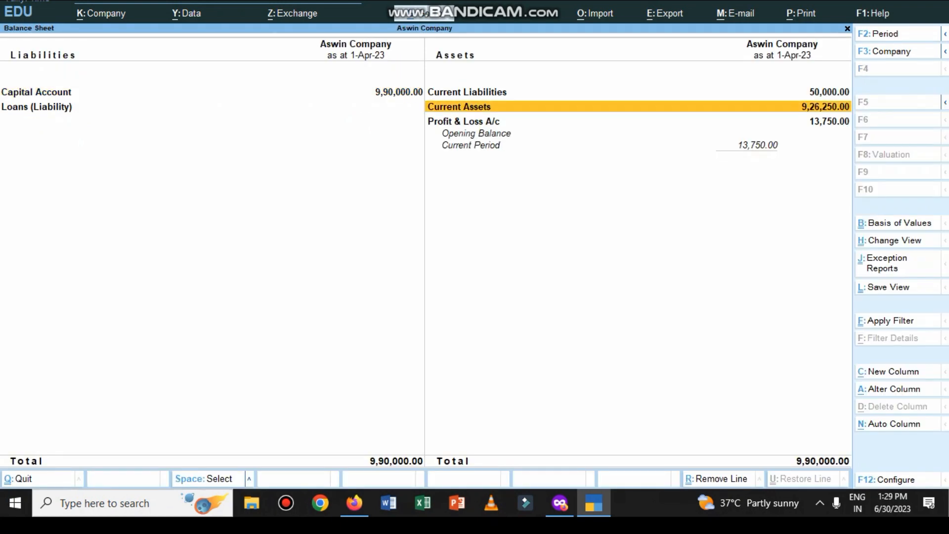
key(Return)
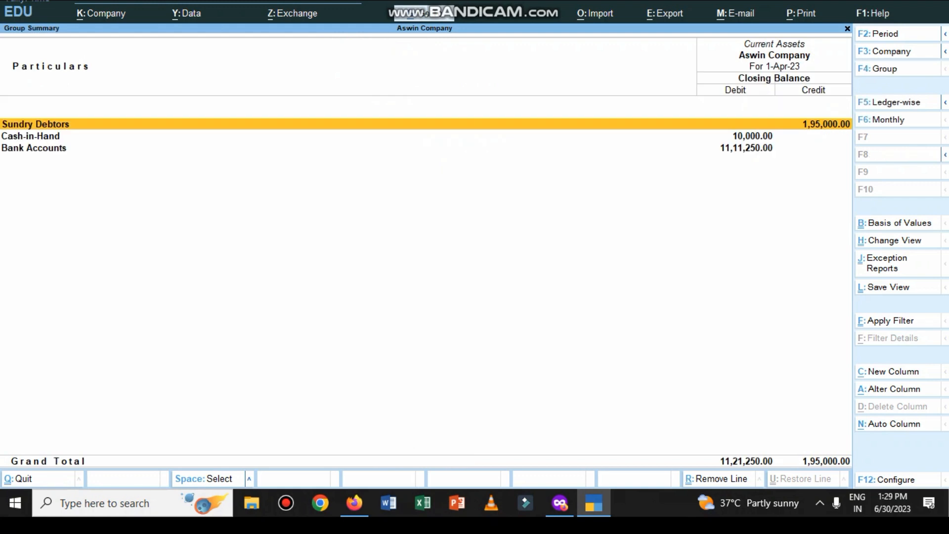
key(Escape)
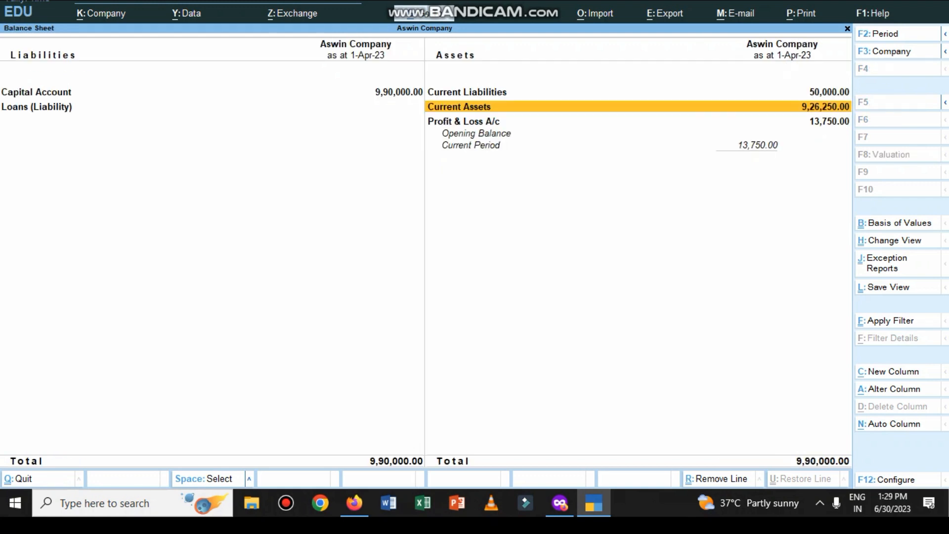
Switch the Balance Sheet to detailed view and look through Axis Bank's April transactions under Bank Accounts.
key(alt+F5)
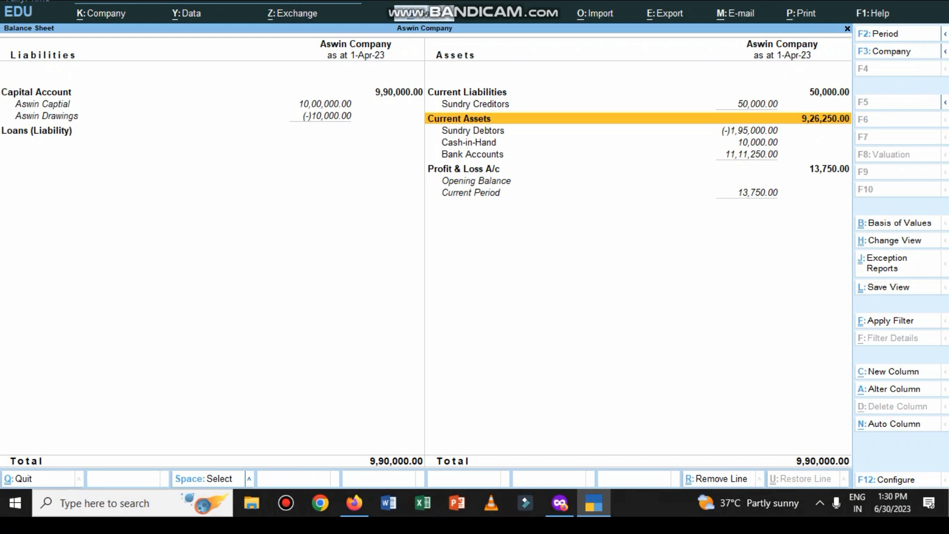
key(Down)
key(Down)
key(Down)
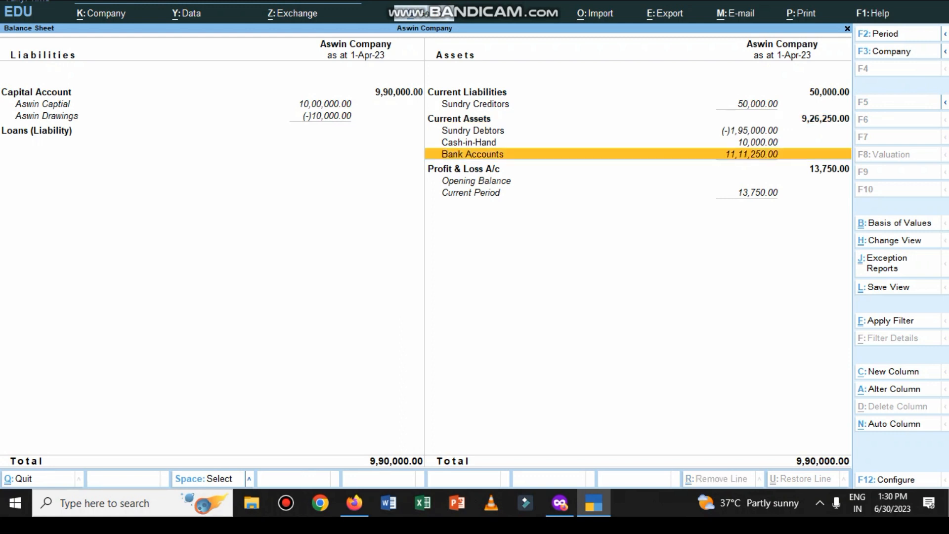
key(Return)
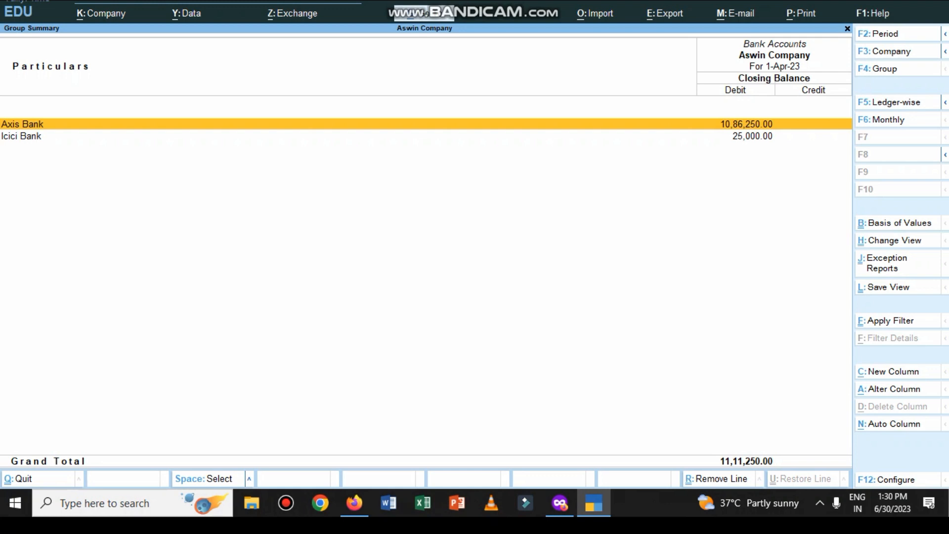
key(Return)
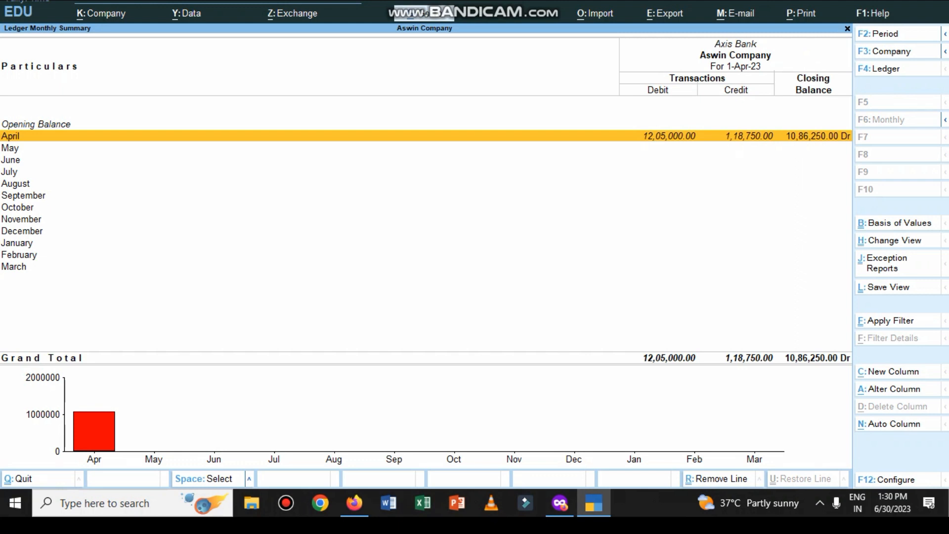
key(Return)
key(Escape)
key(Escape)
key(Escape)
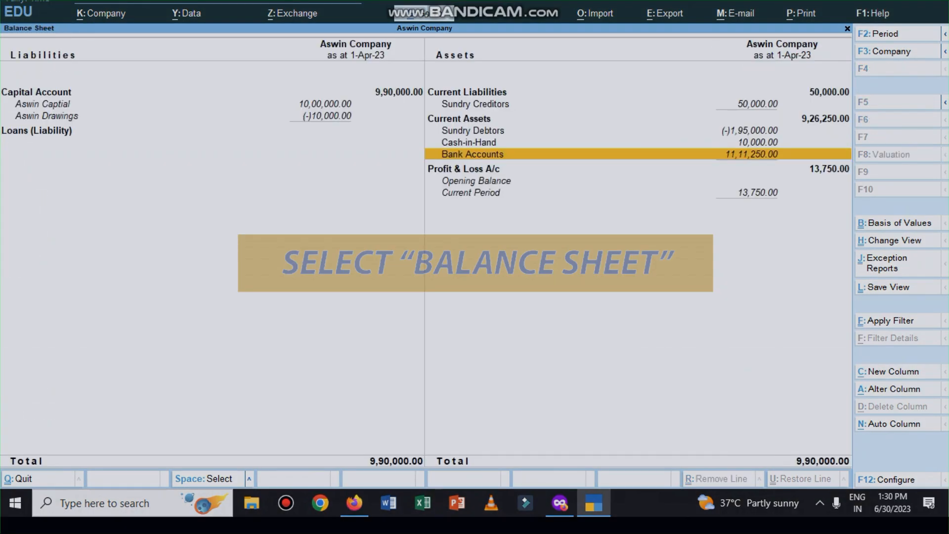
Reopen the Balance Sheet from the Gateway of Tally and show it in detailed view.
key(Escape)
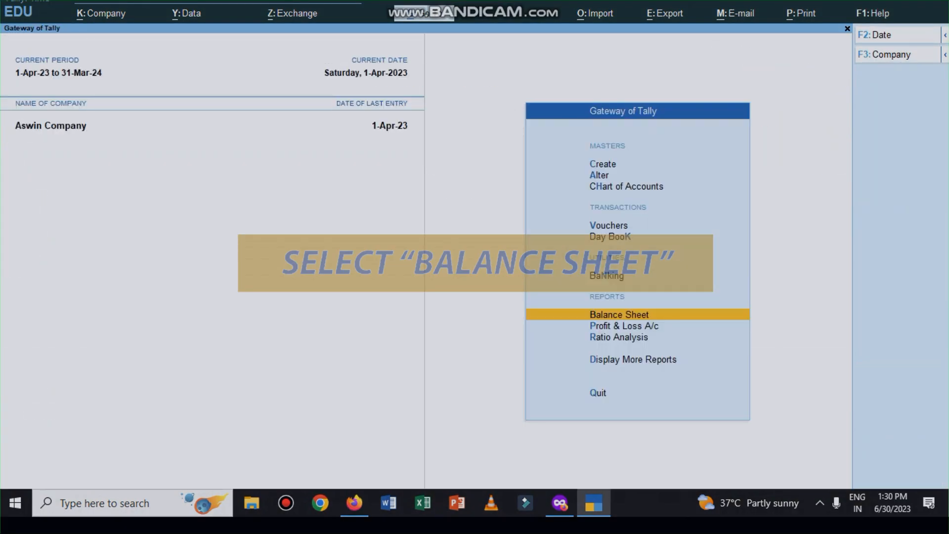
key(Return)
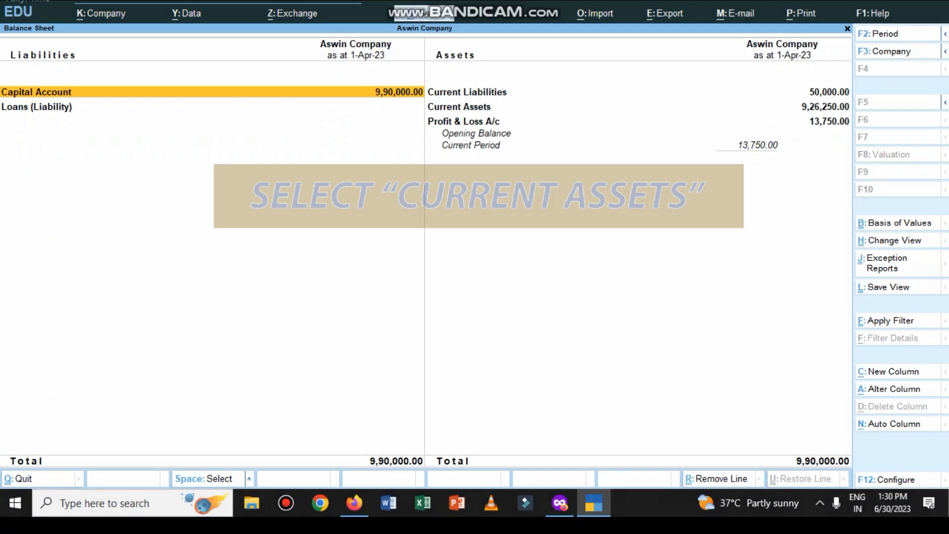
key(alt)
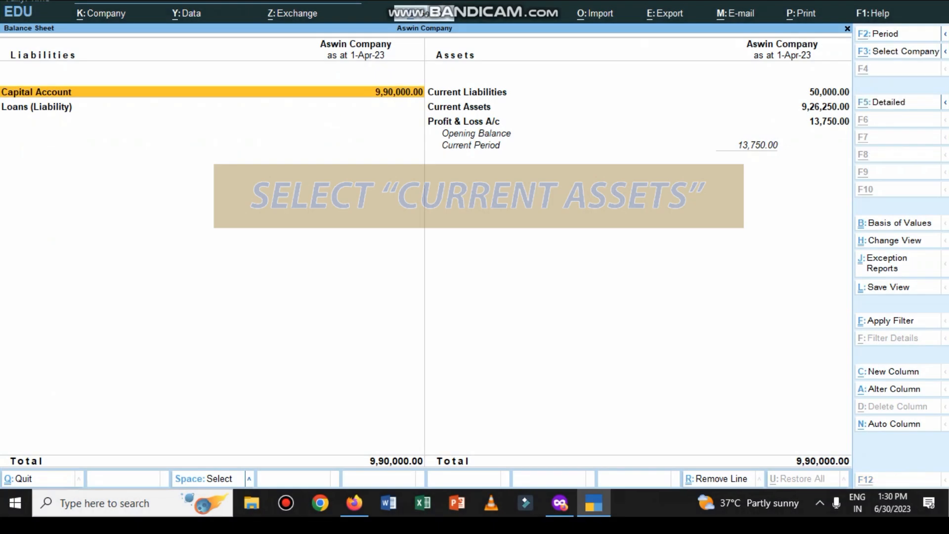
key(alt+F5)
Drill down from Bank Accounts to Axis Bank's April ledger vouchers and open their reconciliation.
key(Up)
key(Up)
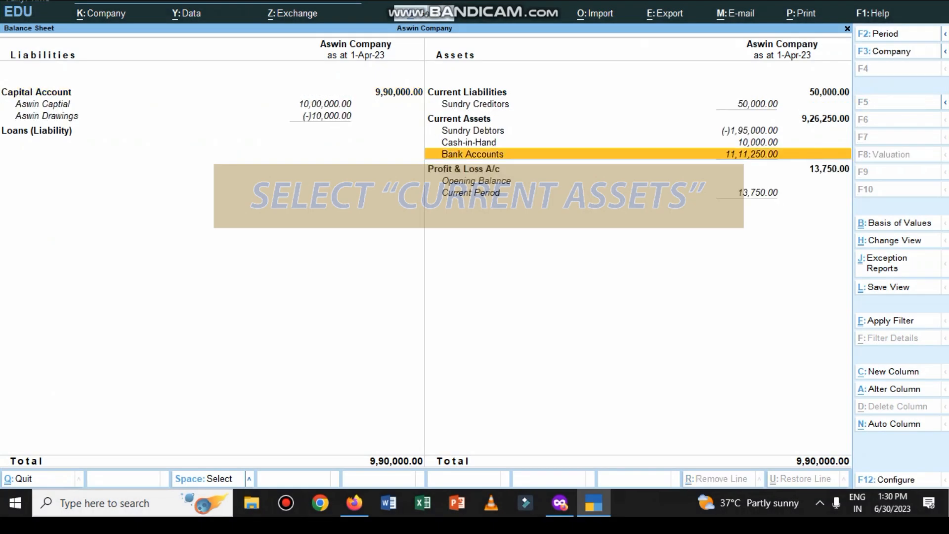
key(Return)
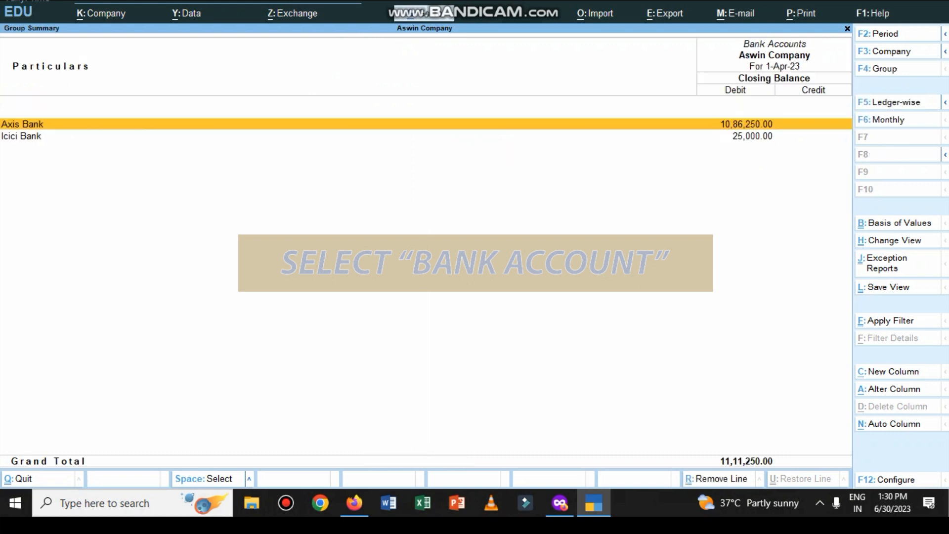
key(Return)
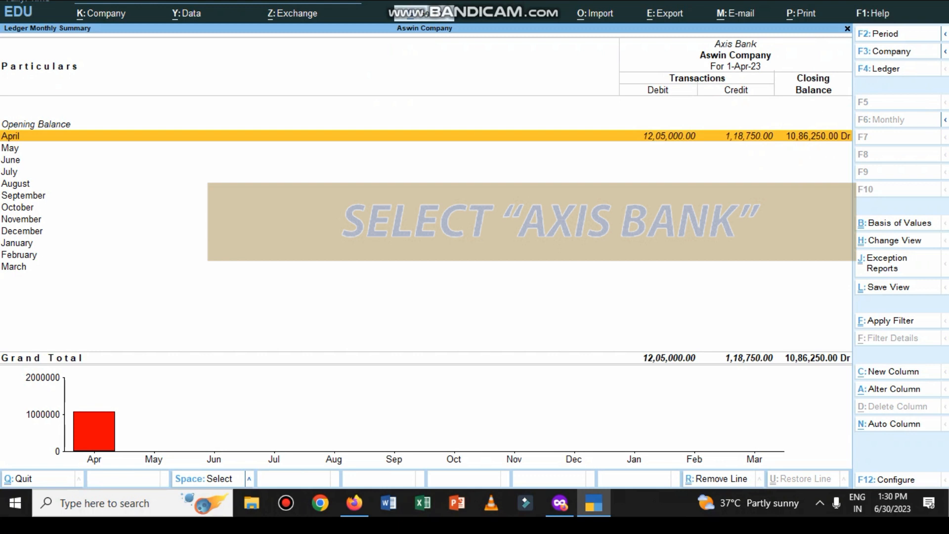
key(Return)
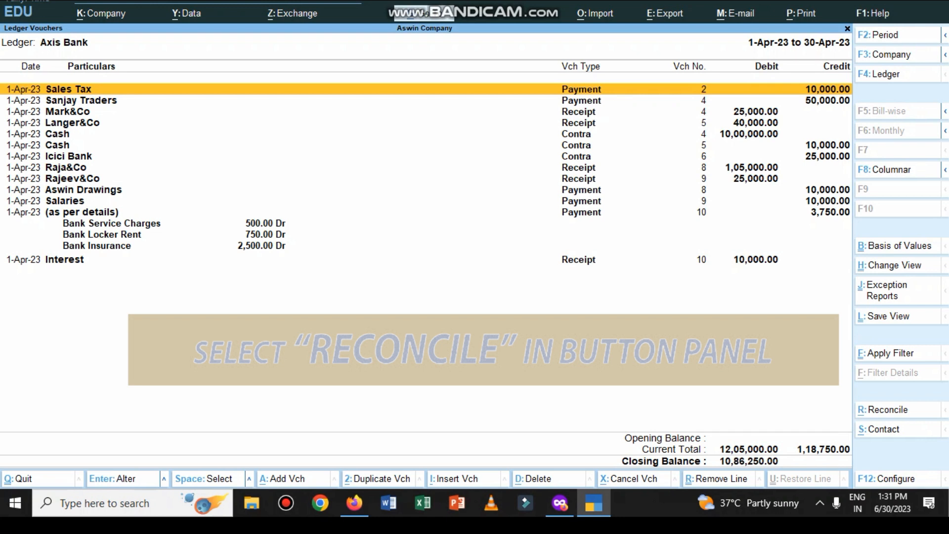
key(ctrl+r)
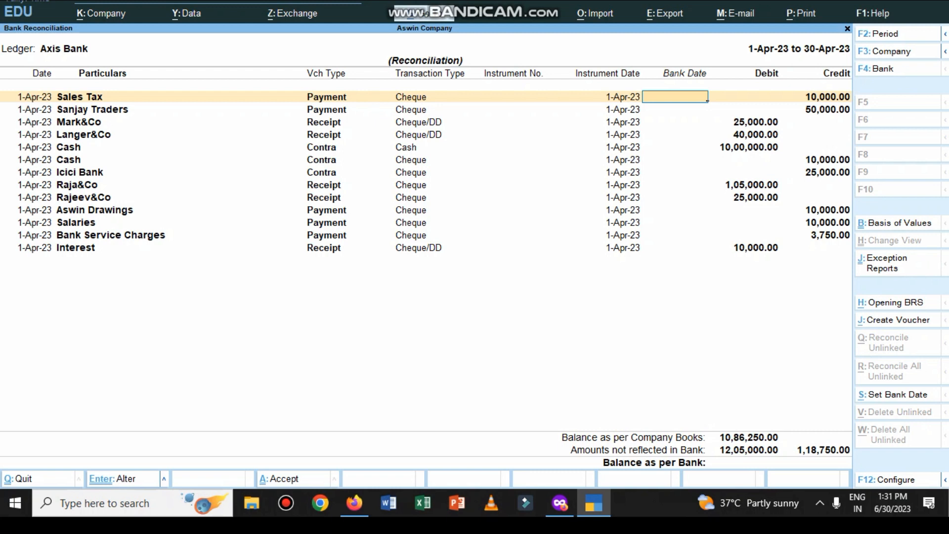
Set the bank date of the Cash contra entry with the 10,00,000.00 debit to 1-Apr-23.
key(Down)
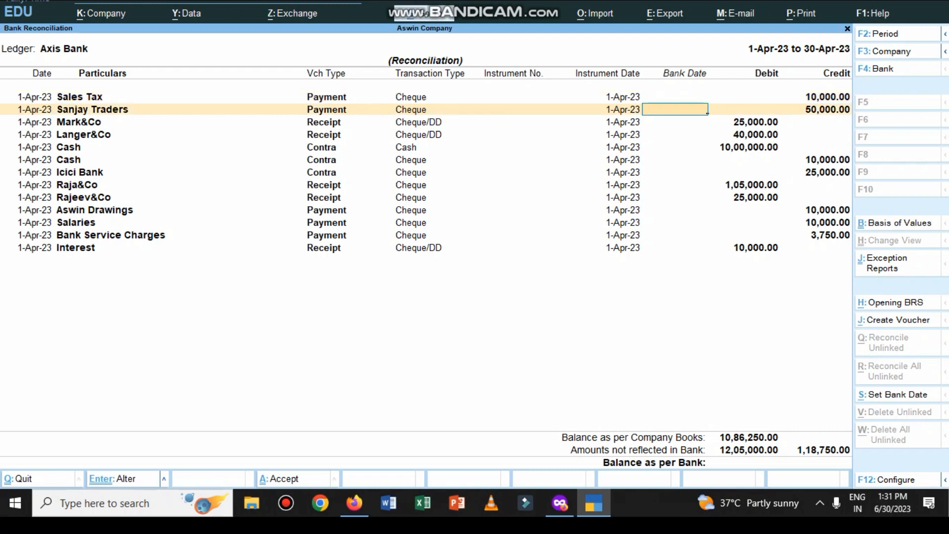
key(Down)
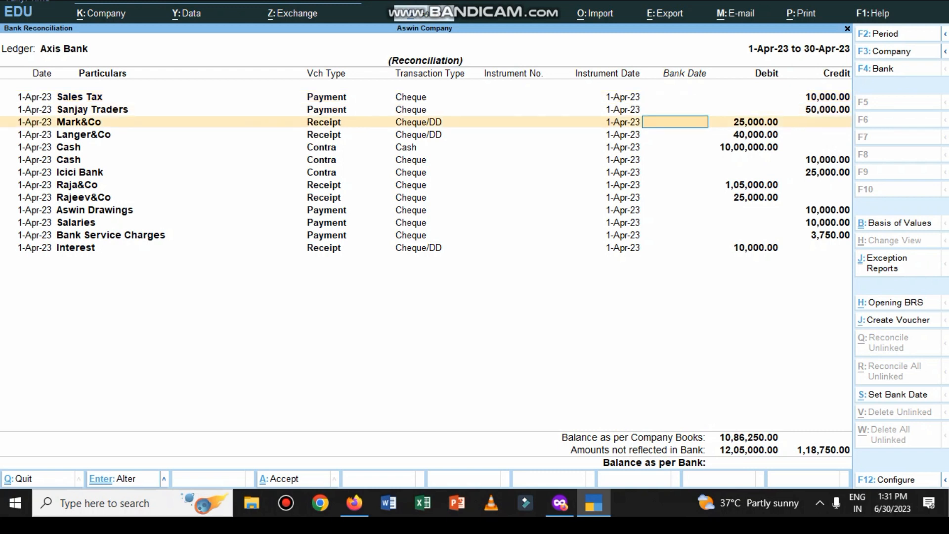
key(Down)
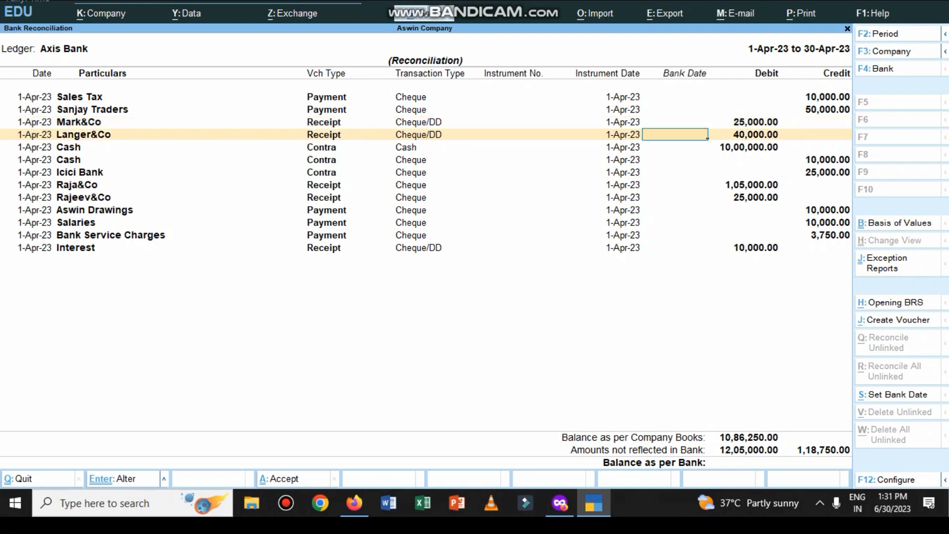
key(Down)
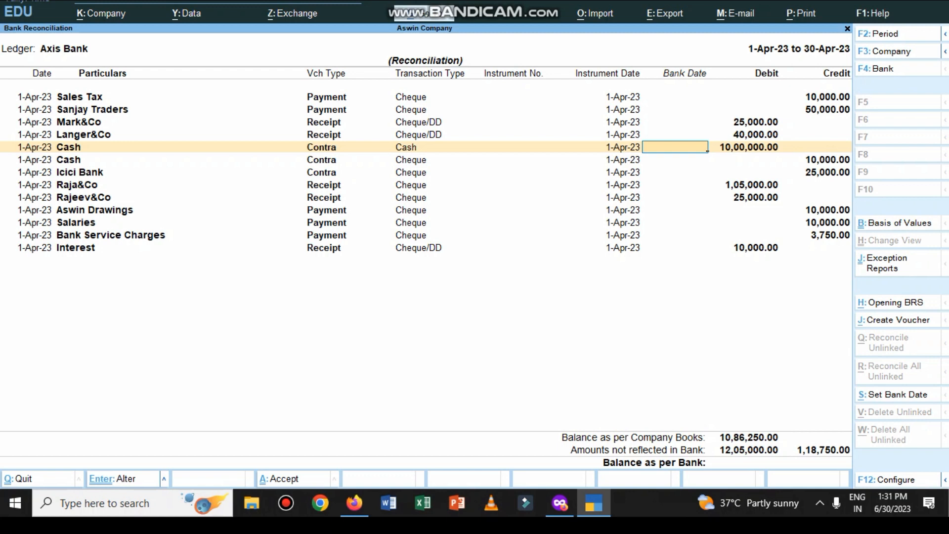
text(//)
key(BackSpace)
text(1)
key(BackSpace)
text(04/2023)
key(Return)
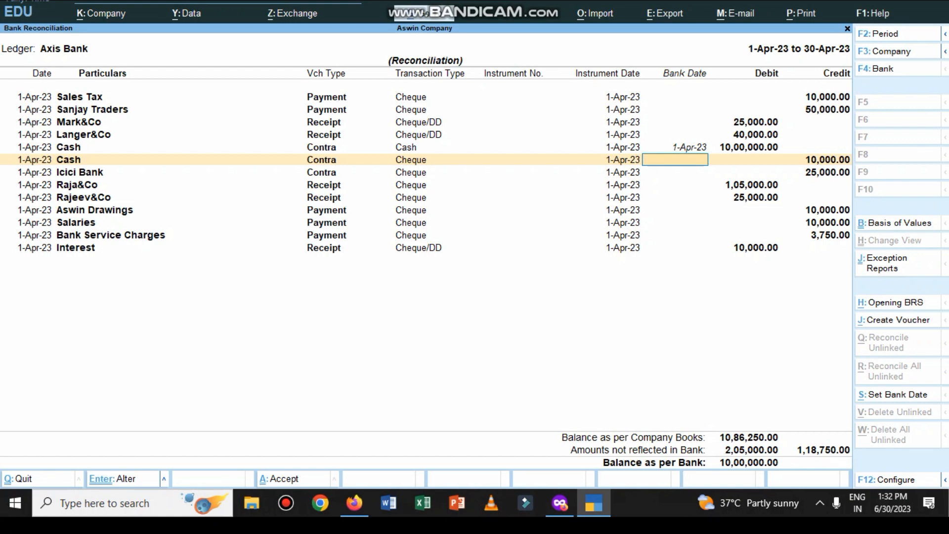
Set the bank date to 1/4/2023 for the Cash cheque contra and the Icici Bank contra.
text(1/4/2023)
key(Return)
text(1)
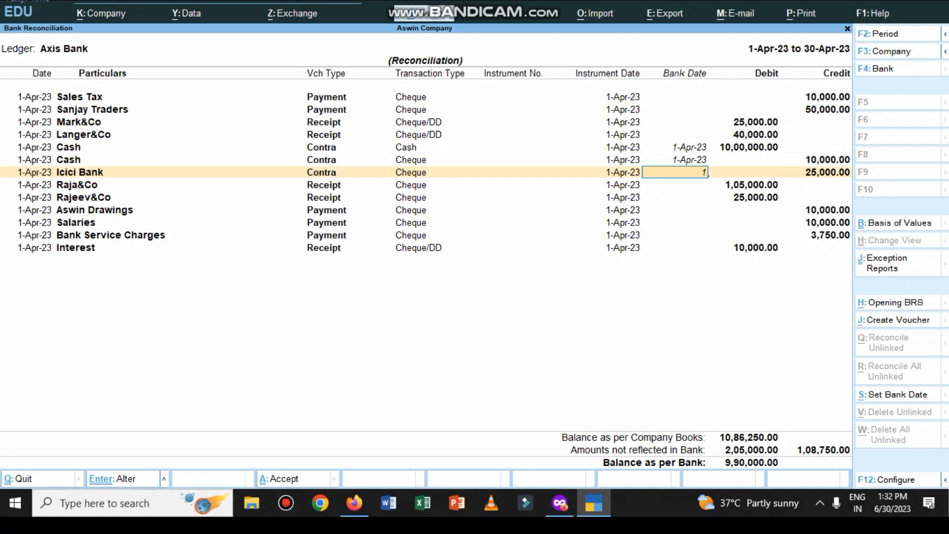
text(/4/2023)
key(Return)
Set the bank date to 1/4/2023 for the Raja&Co and Rajeev&Co receipts.
text(1/4/203)
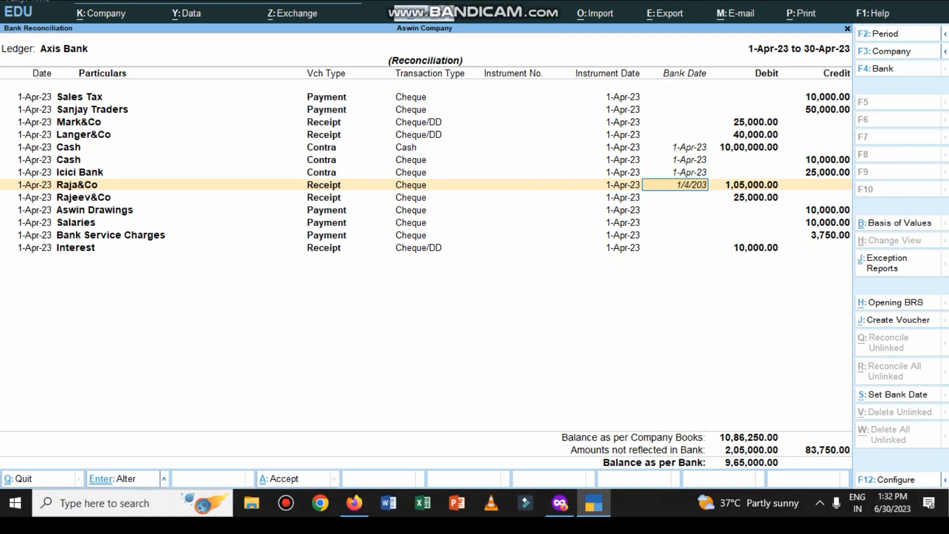
key(BackSpace)
text(23)
key(Return)
text(1/4/2023)
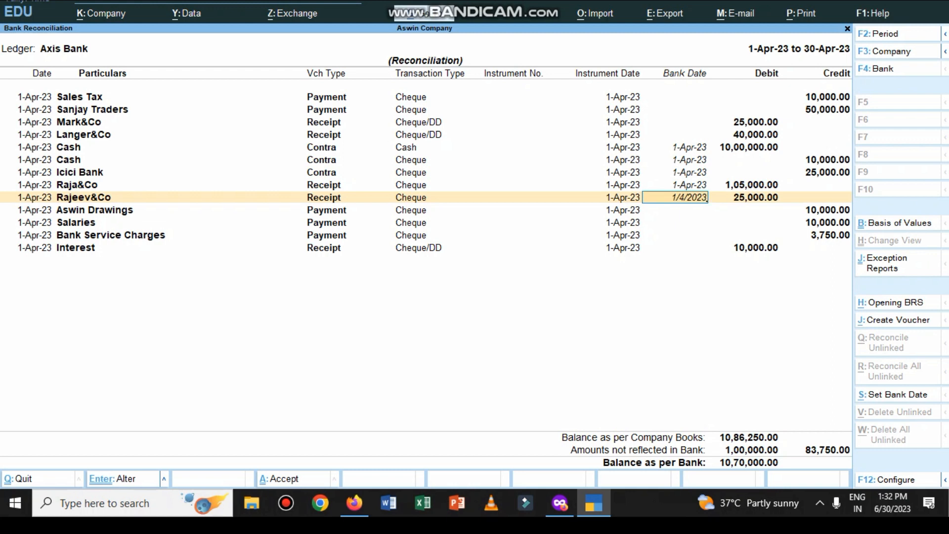
key(Return)
Set the bank date to 1/4/2023 for the drawings and Salaries payments.
text(1/4/2023)
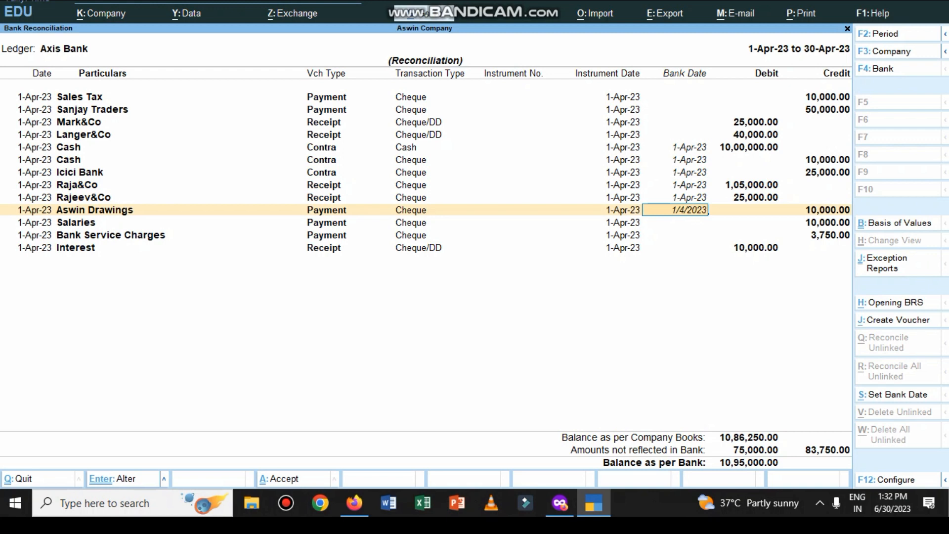
key(Return)
text(1/4/2023)
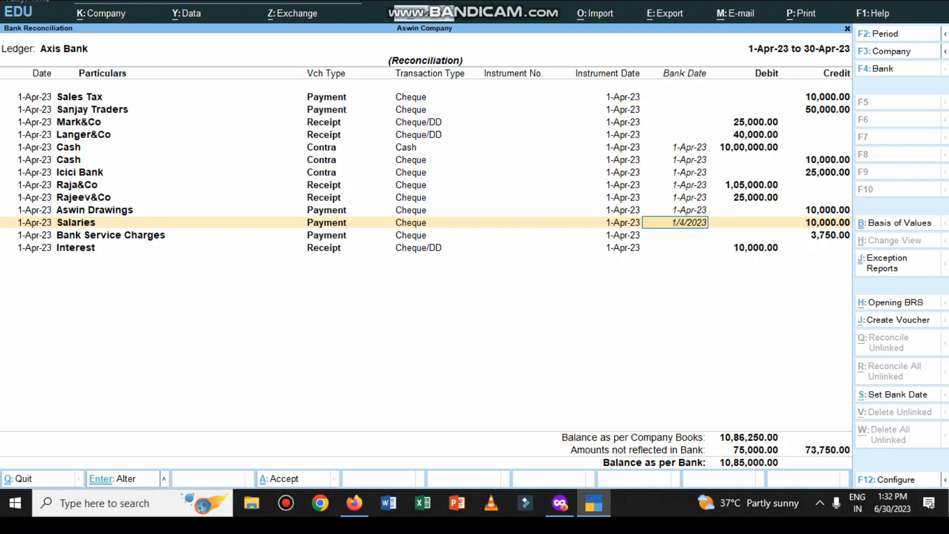
key(Return)
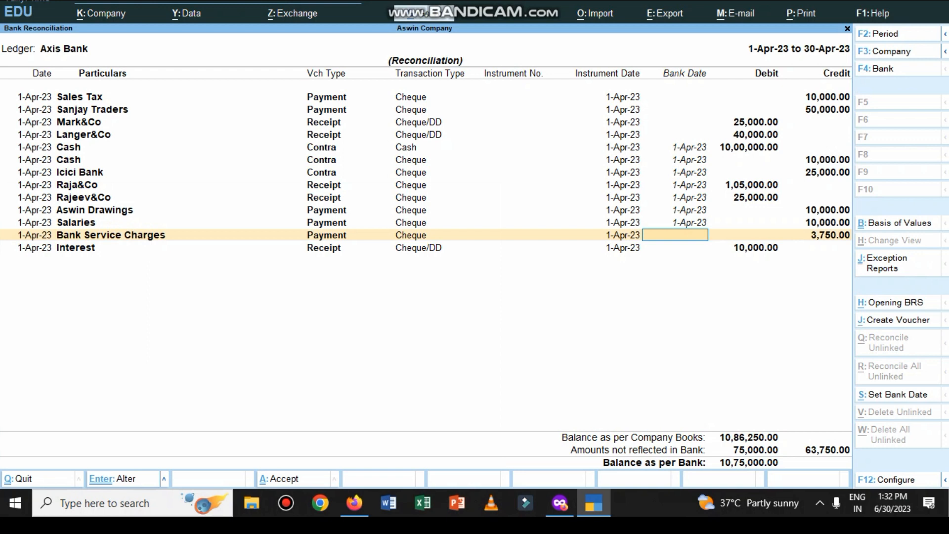
Set the bank date to 1/4/2023 for Bank Service Charges and Interest, and accept the reconciliation.
text(1/4/2023)
key(Return)
text(1/4/202)
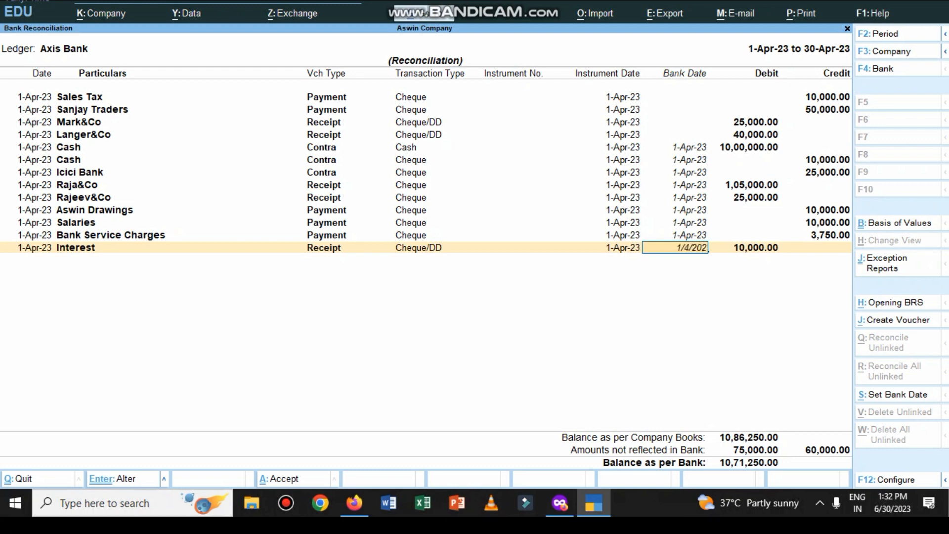
text(3)
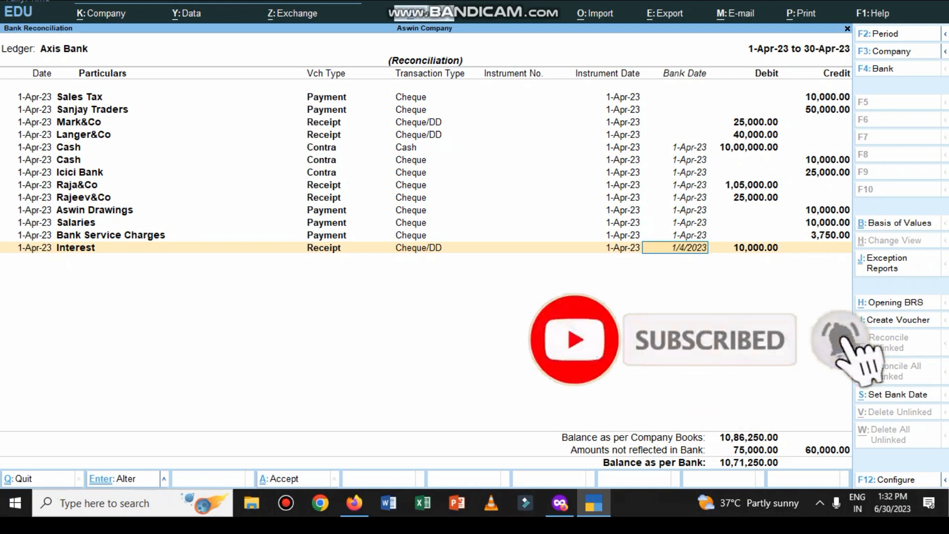
key(Return)
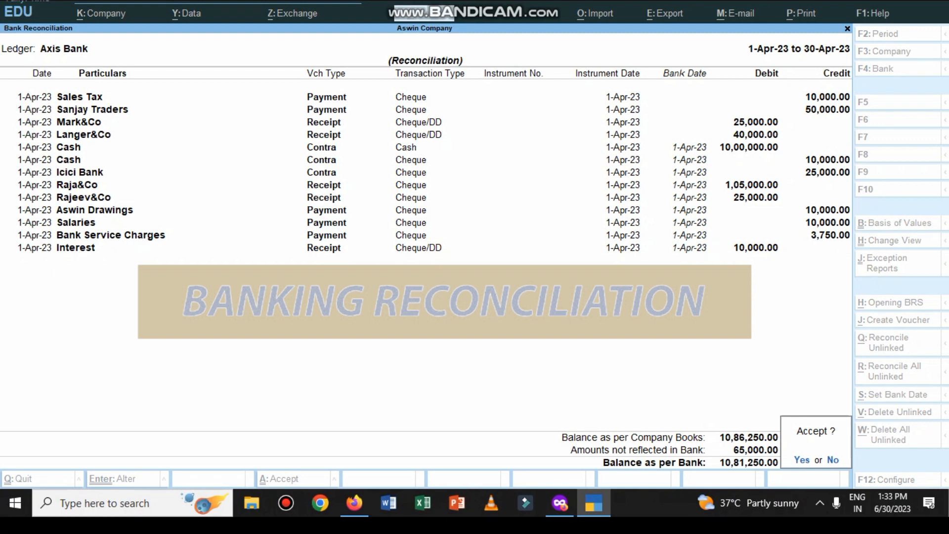
key(y)
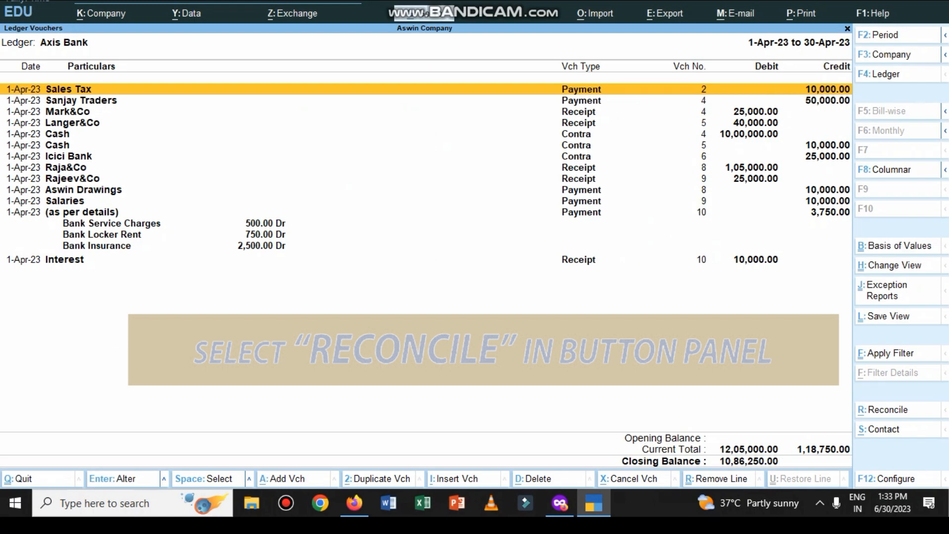
Open the reconciliation again from Axis Bank's ledger vouchers.
key(ctrl+r)
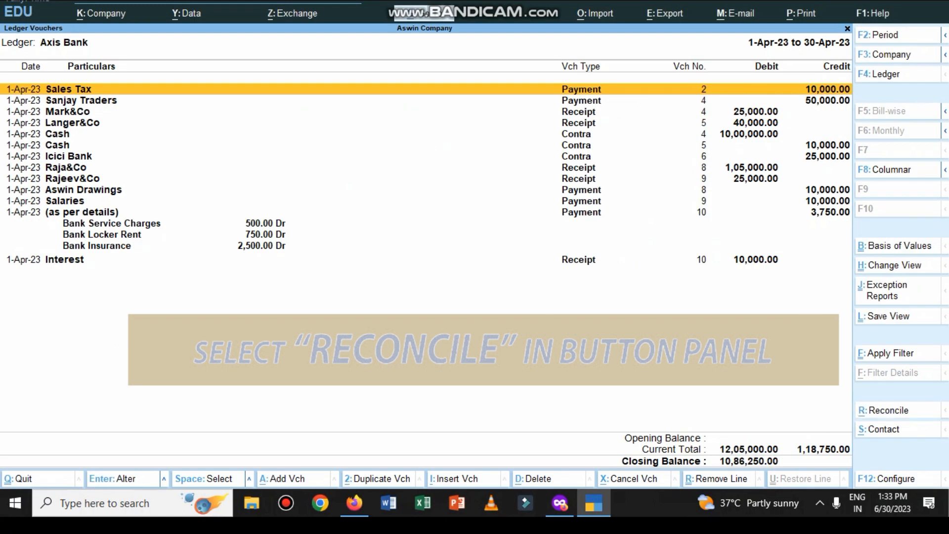